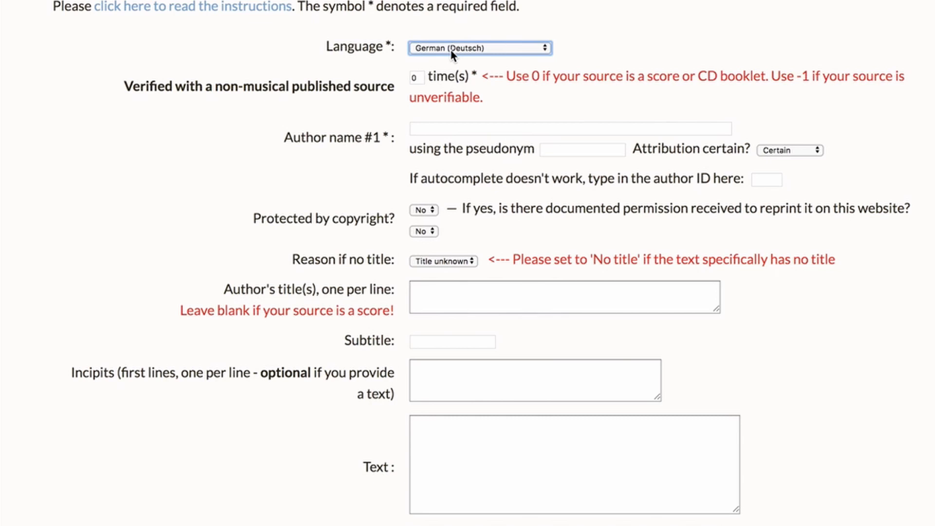
Set the verified count to 1 time and choose "Goethe -- Johann Wolfgang von Goethe" as the first author.
left_click(418, 77)
double_click(419, 77)
type("1")
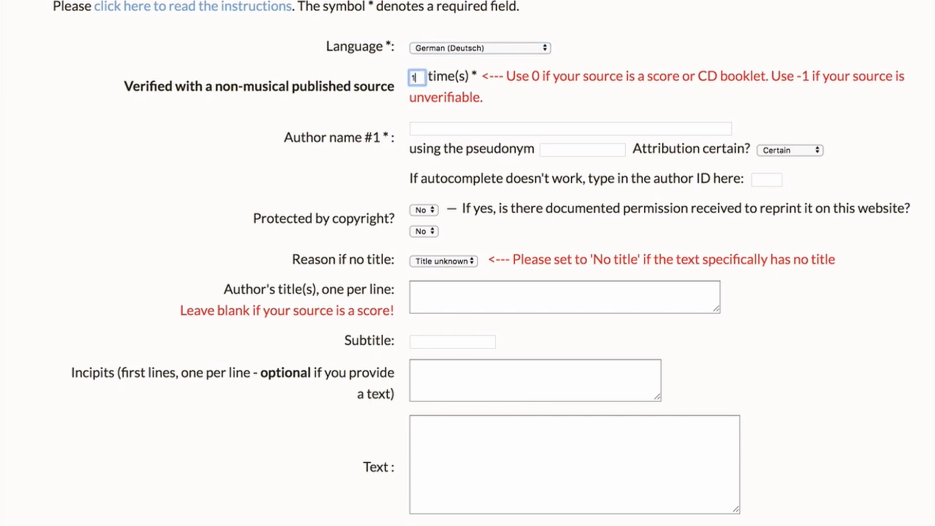
left_click(438, 127)
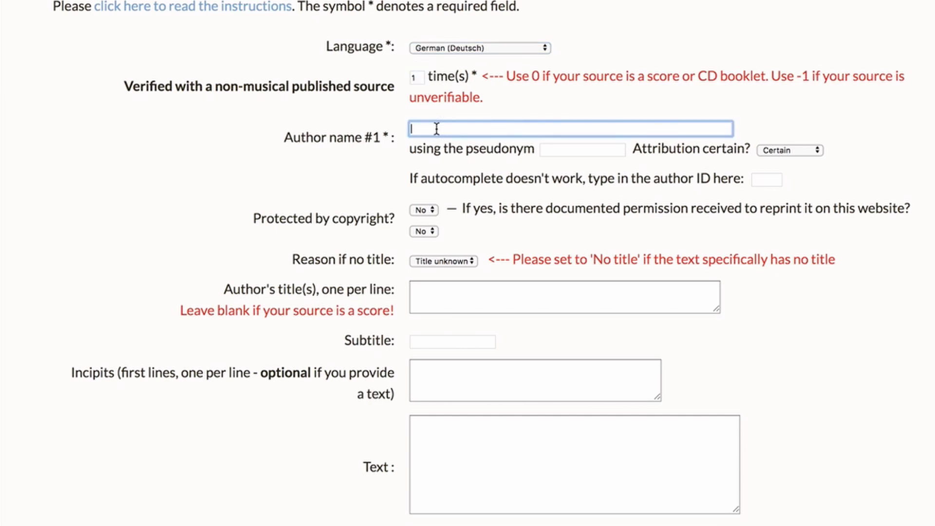
type("Goethe")
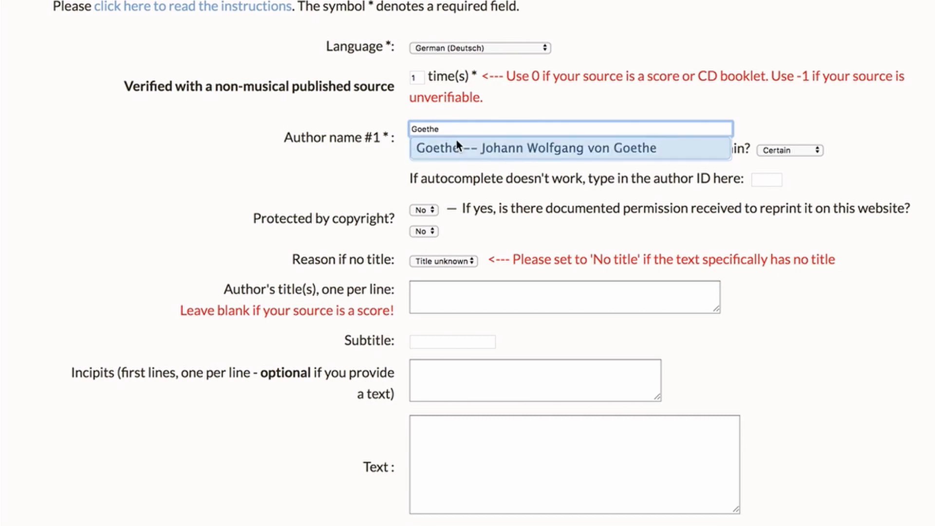
left_click(458, 148)
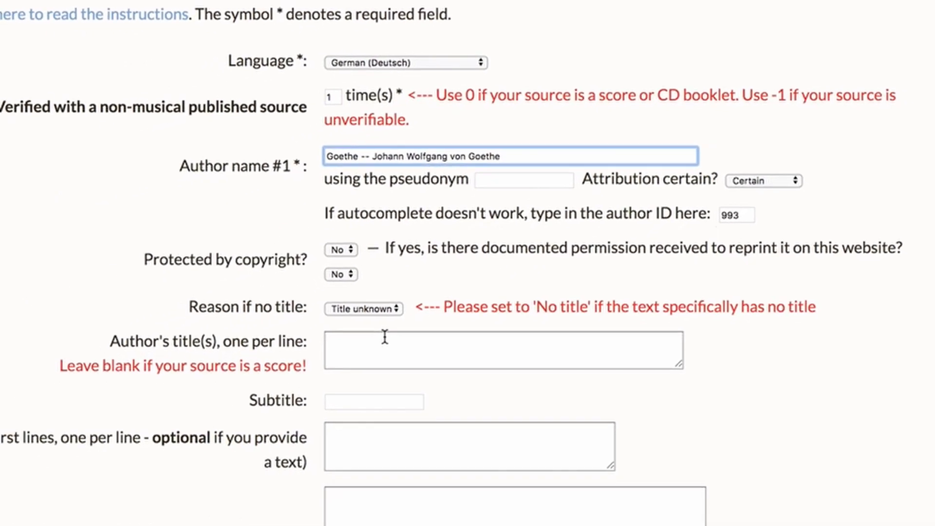
Enter the author's title "This is the title Goethe chose" and the subtitle "This is his subtitle".
left_click(461, 285)
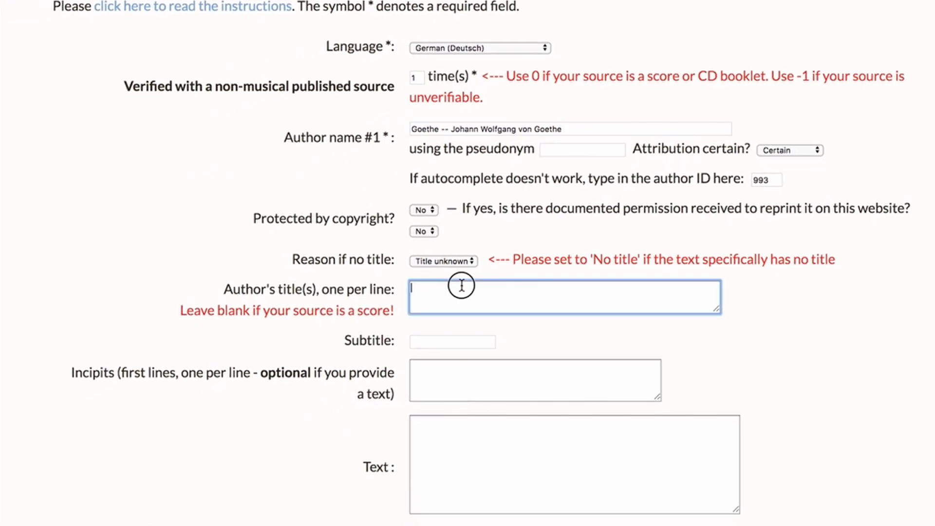
type("This is ")
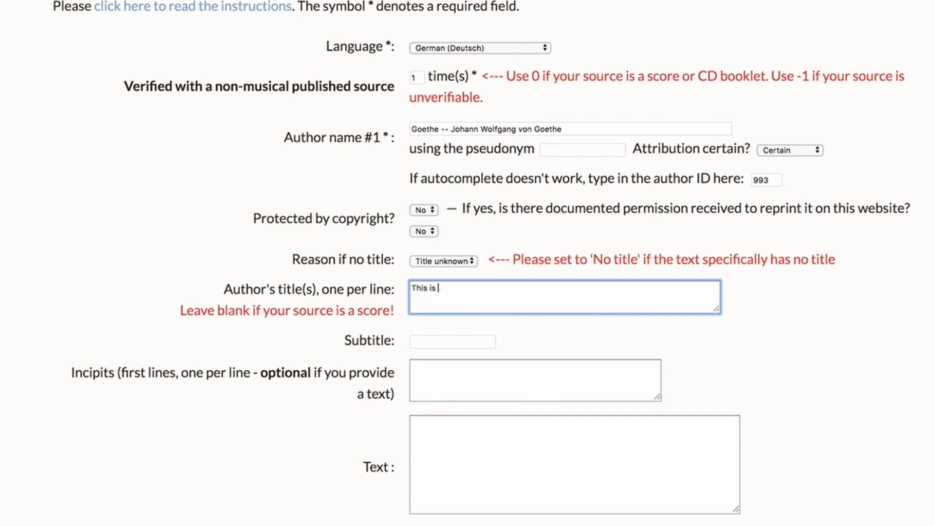
type("the title Goethe chose")
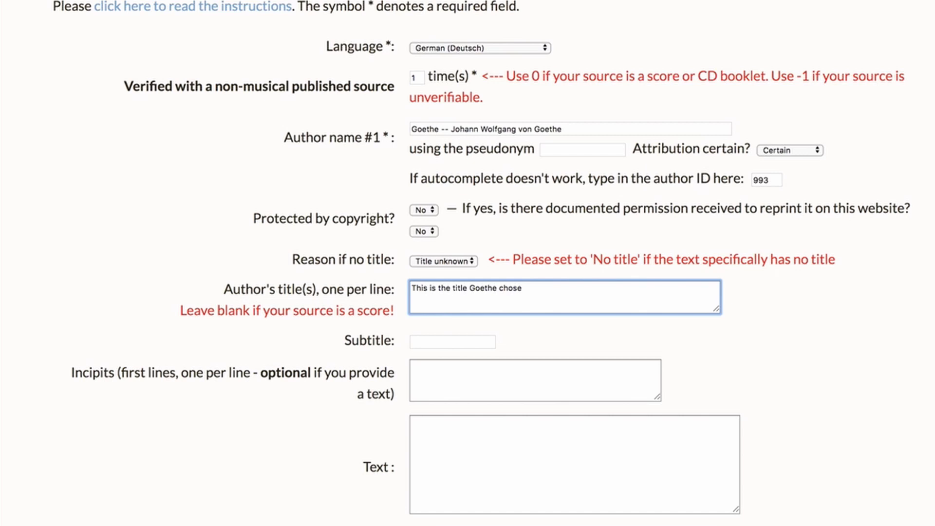
left_click(468, 345)
type("This is his subtitle")
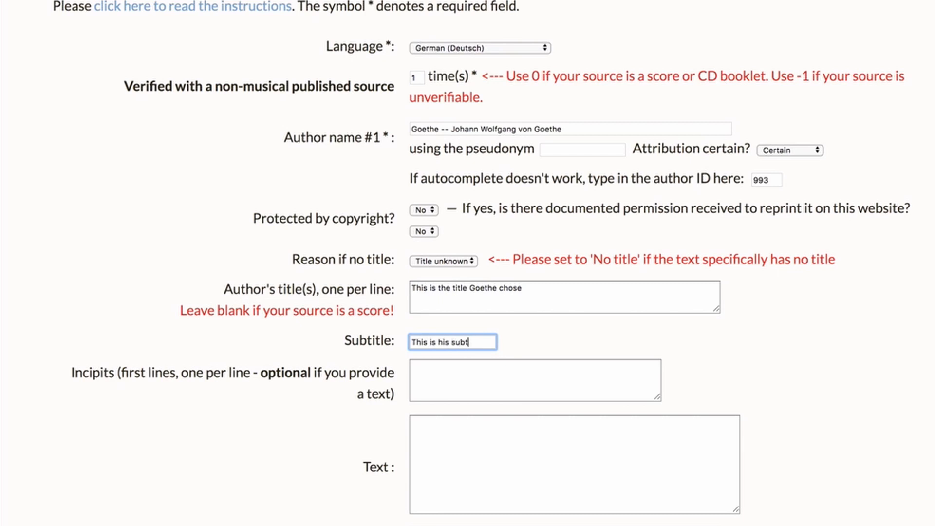
left_click(467, 380)
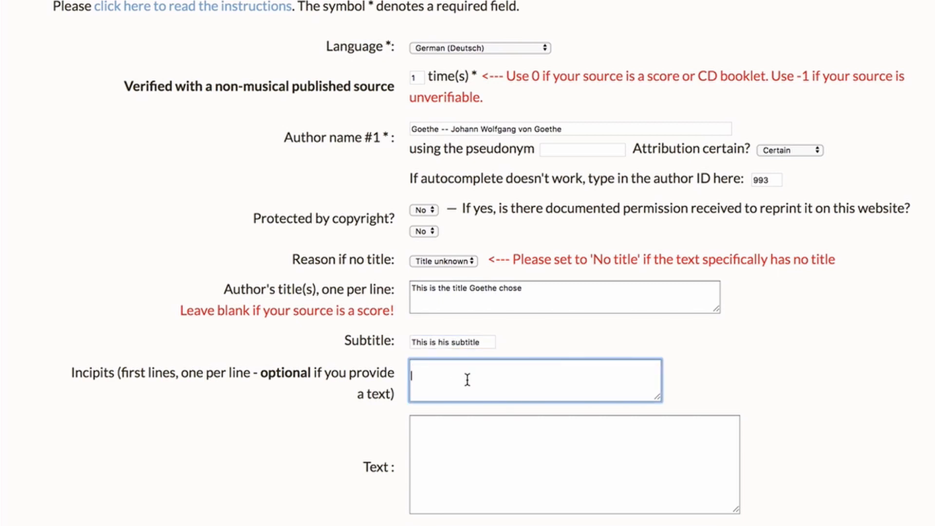
type("Skip!==")
key("BackSpace")
key("BackSpace")
key("BackSpace")
key("BackSpace")
key("BackSpace")
key("BackSpace")
key("BackSpace")
Enter "Here is the text we found in a book of Goethe poetry." and "Here is the second line." as the poem text's first lines.
scroll(481, 263, "down", 2)
scroll(465, 247, "down", 6)
left_click(497, 265)
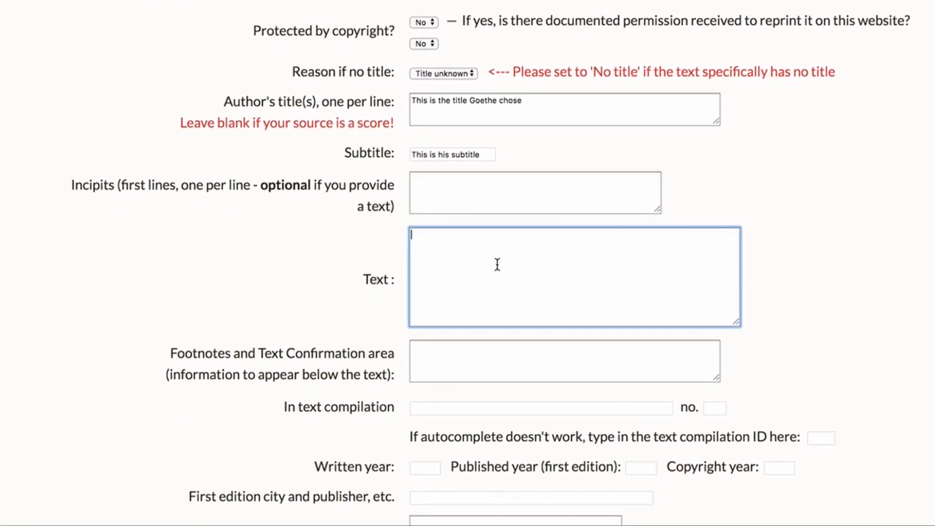
type("Here is th")
type("e text we found in ")
type("a boo")
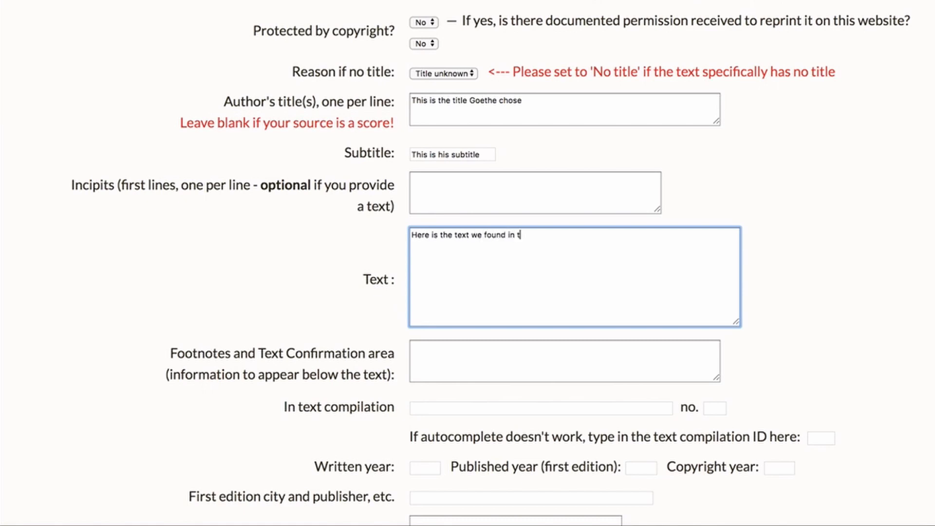
type("k of Goethe poetry.")
key("Return")
type("Here is s")
key("BackSpace")
type("the second line")
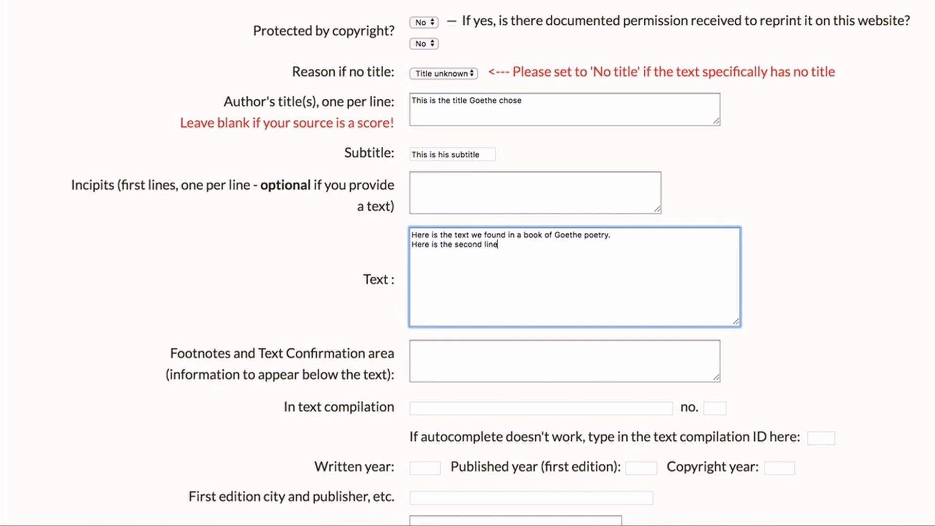
type(".")
Add the third poem line with its footnote marker: "But in the third line, a composer [changed]<sup>1</sup> something!".
key("Return")
type("But i")
type("n the third line, a d")
type("omposer changed somethin")
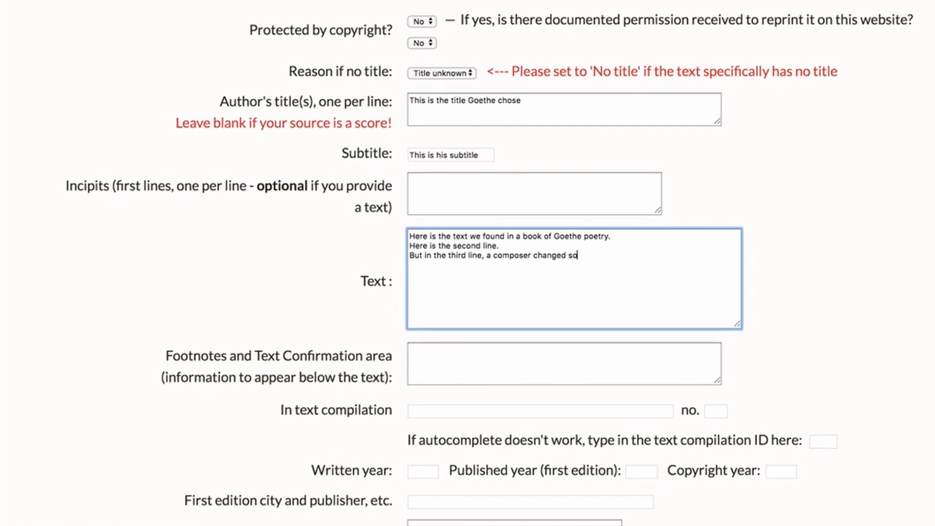
type("g!")
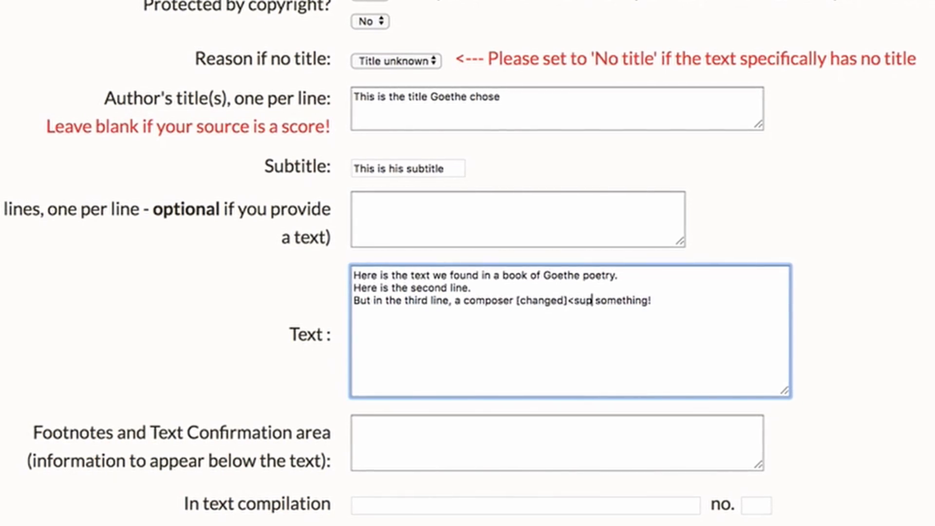
type(">")
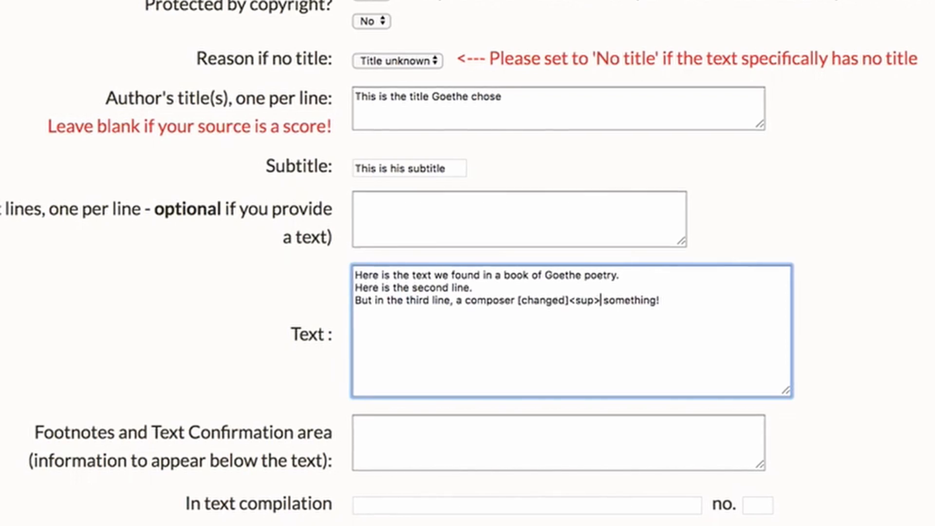
type("1</sup>")
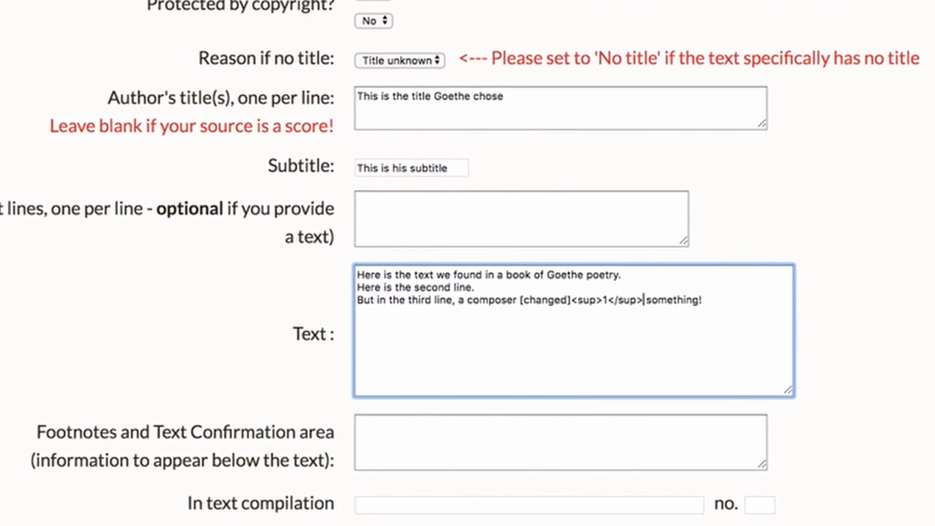
Enter "<p>Confirmed with Johann Wolfgang von Goethe, <u>The Book of Poetry</u>, Publisher's City, Publisher, Year, pages 59-61.</p>" in the footnotes area.
key("Tab")
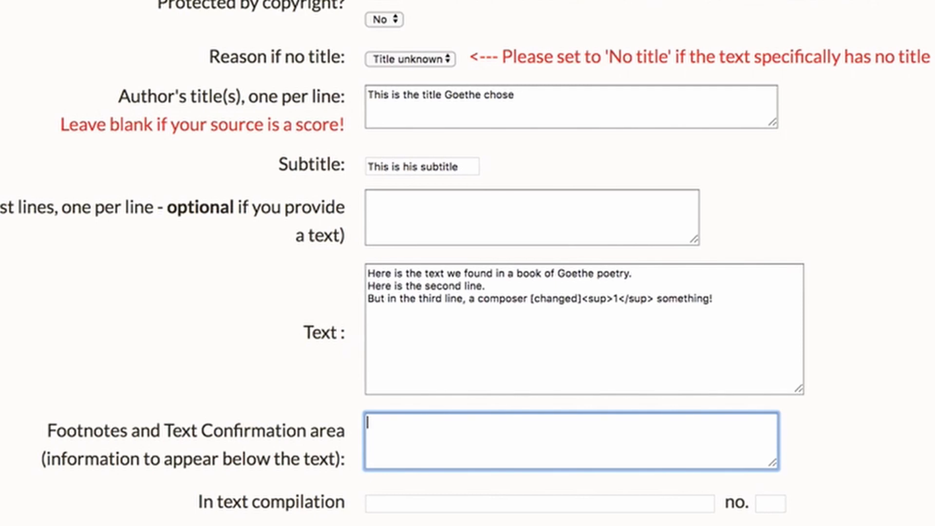
type("<p>")
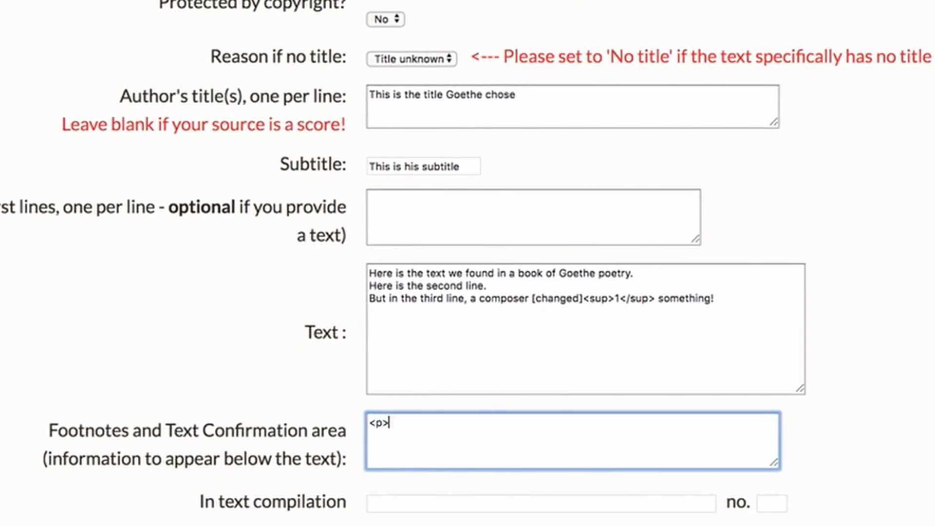
type("Co")
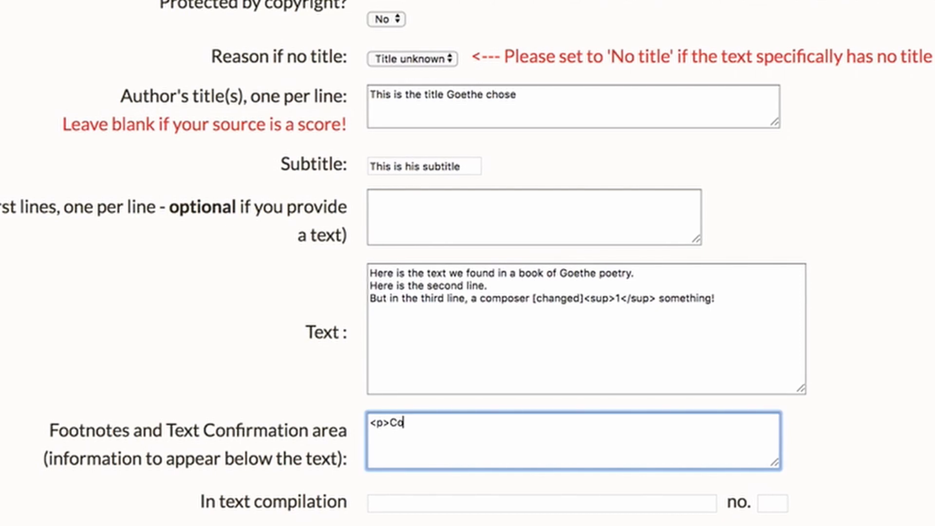
type("nfirmed with Johann Wolf g")
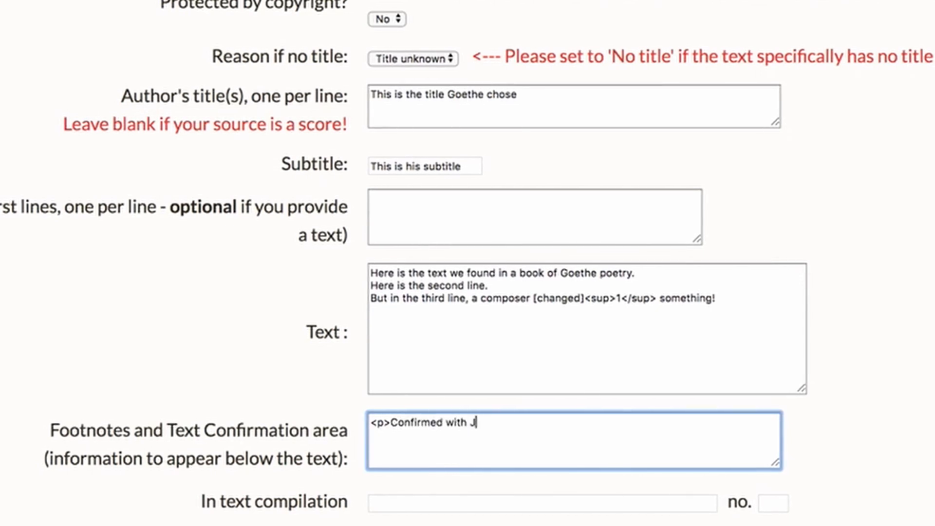
key("BackSpace")
key("BackSpace")
type("gang v")
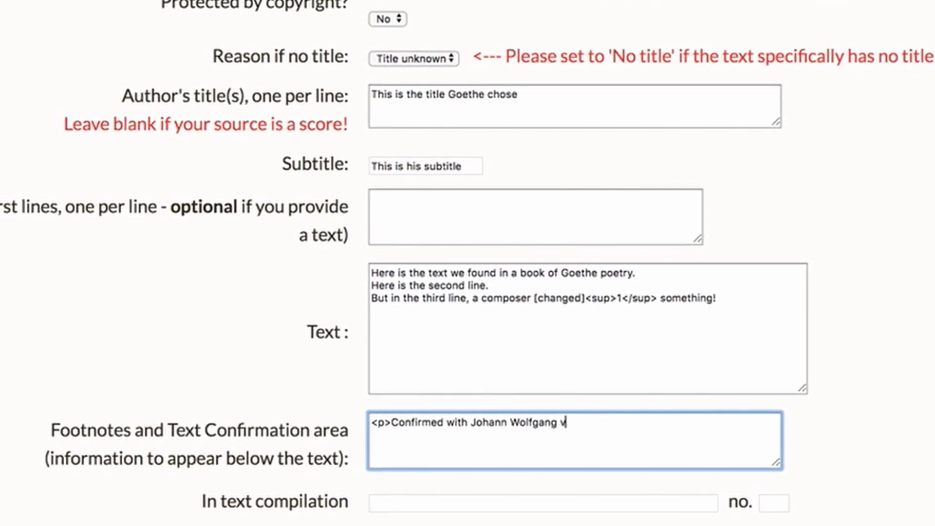
type("on Goethe,")
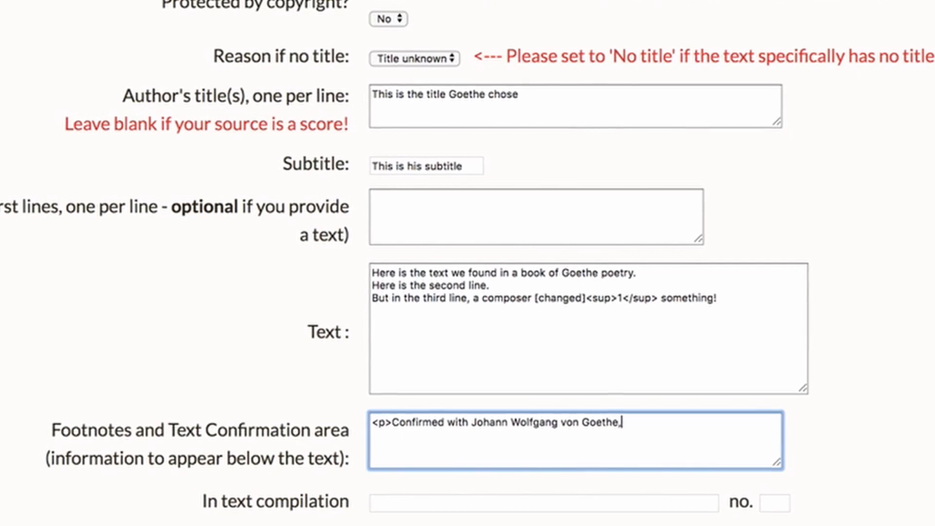
type(" <u>")
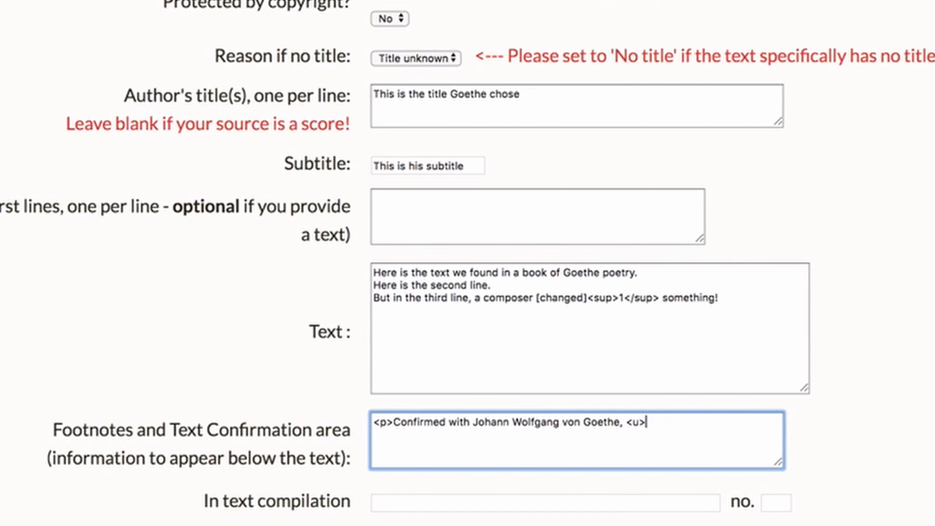
type("The Book")
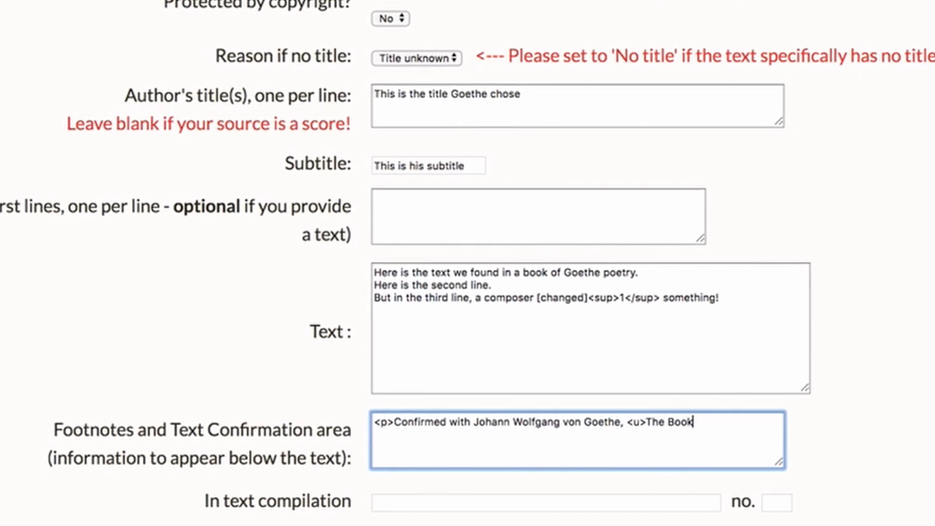
type(" of Poetry")
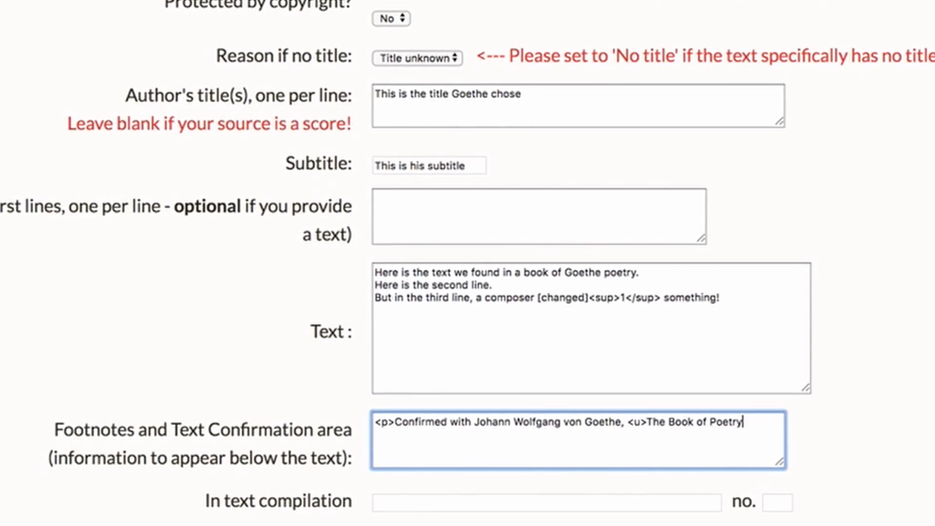
type("</u>")
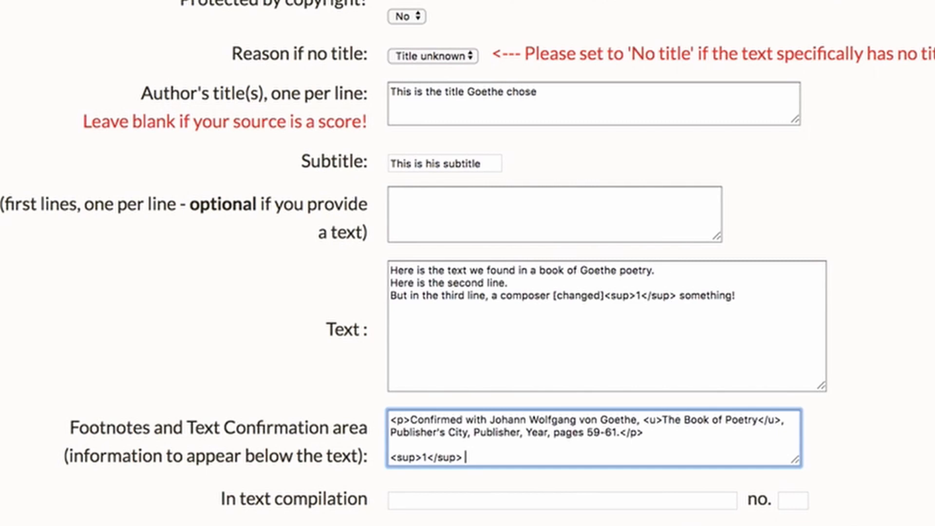
Complete the composer footnote below the confirmation as '<sup>1</sup> Composer: "modified"<br>'.
type("ompos")
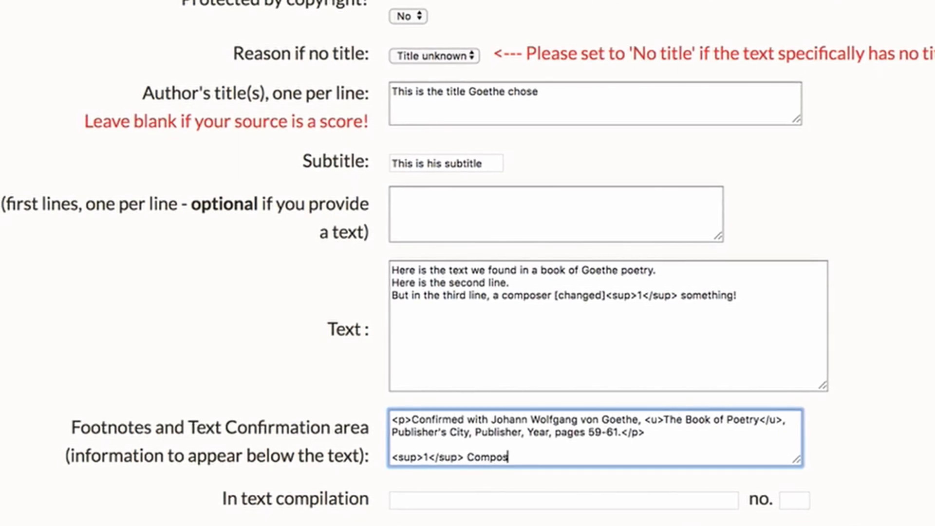
type("er: ")
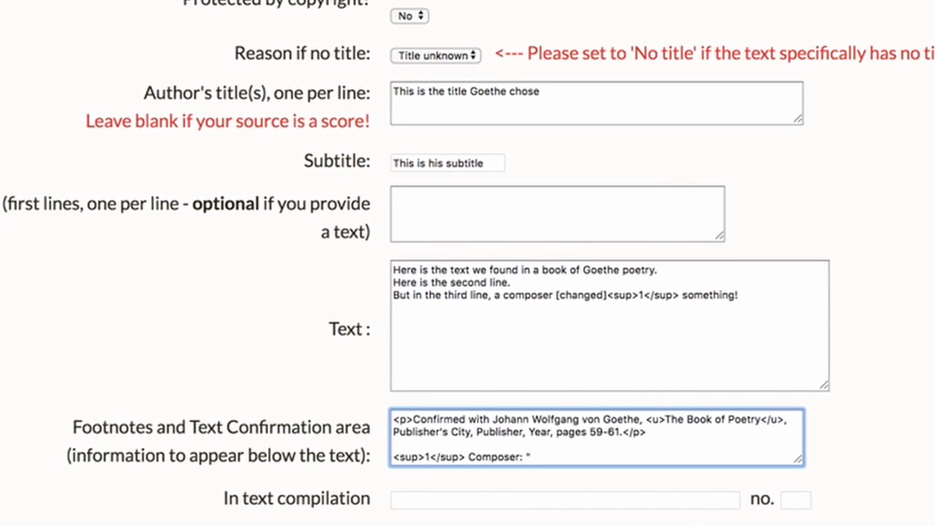
type("\"modified")
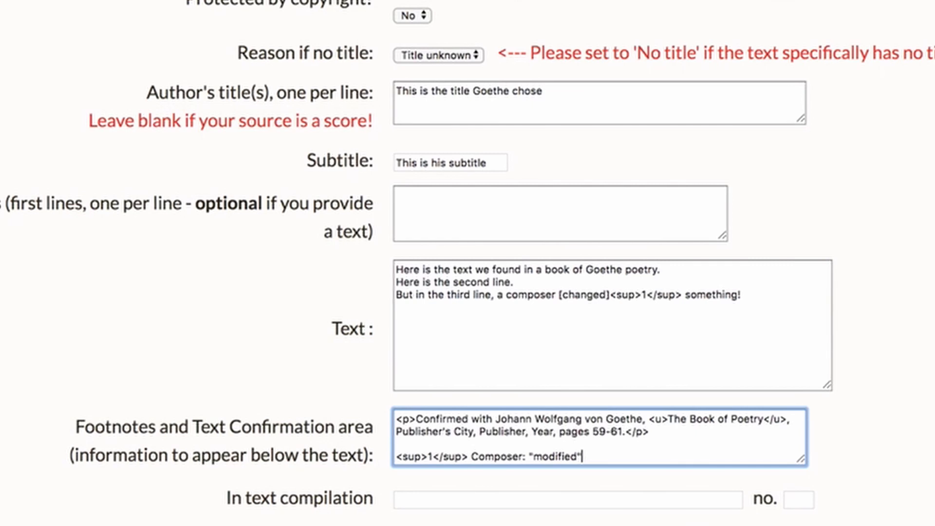
type("\"<br>")
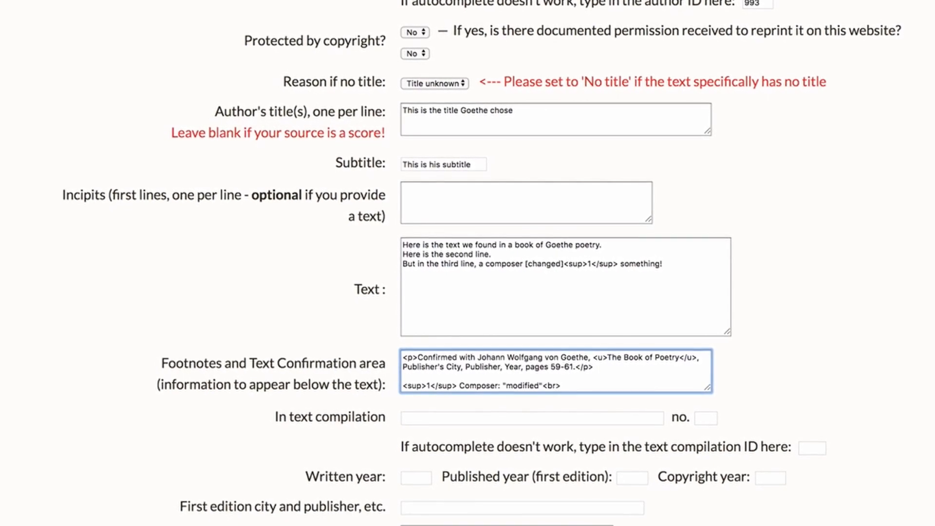
Add the guest-editor note "This is just a note to the admin - I need help with X Y Z. Thanks!" and submit the new text.
scroll(468, 263, "down", 15)
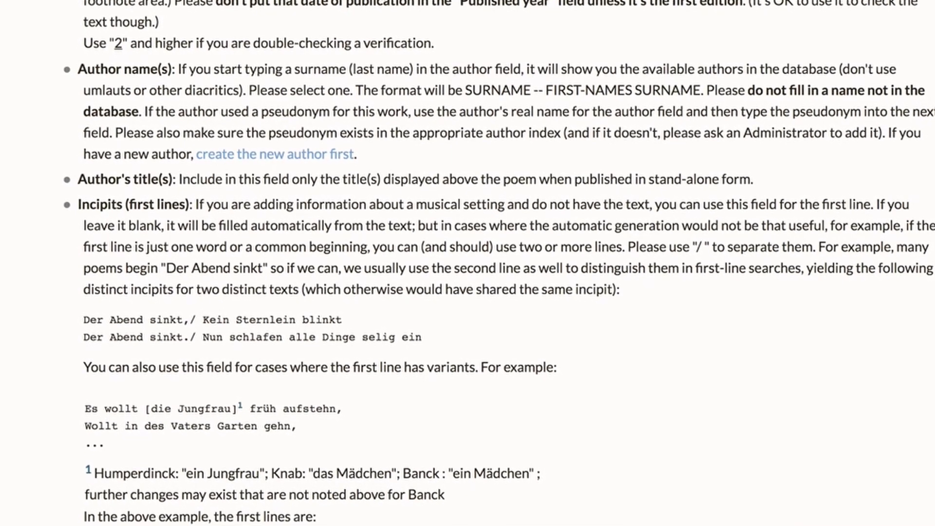
scroll(468, 263, "up", 2)
scroll(468, 263, "up", 6)
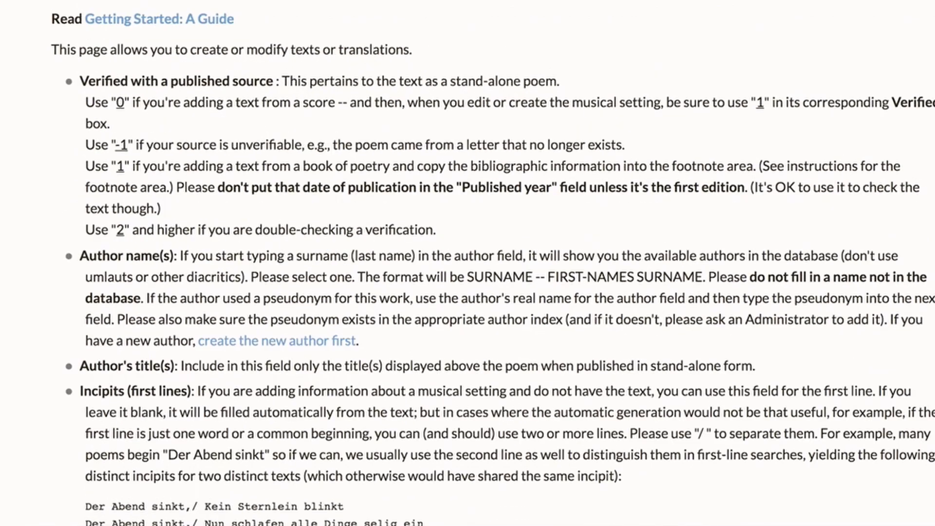
scroll(467, 263, "up", 4)
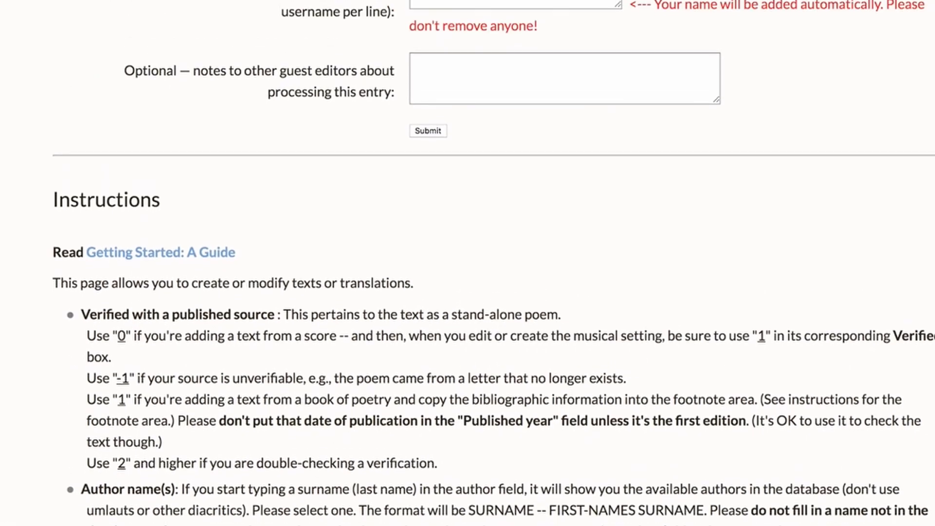
scroll(468, 263, "up", 4)
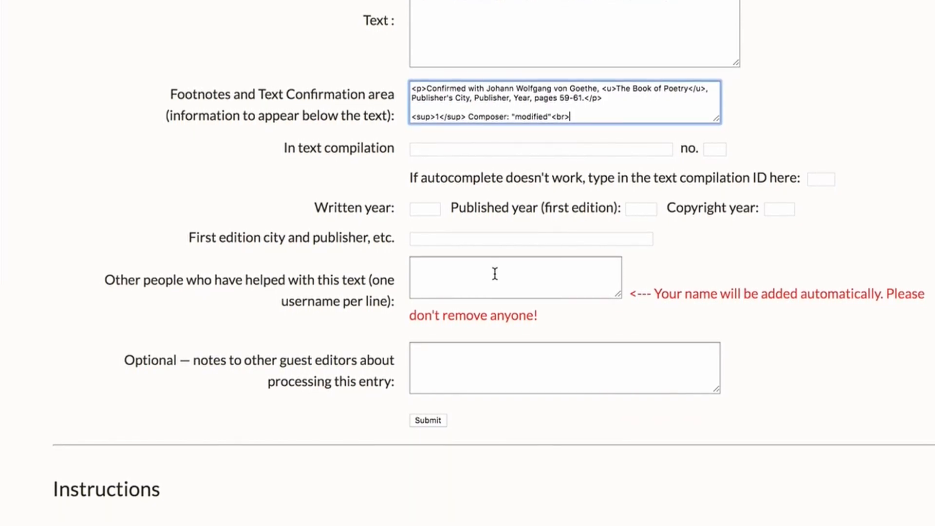
left_click(485, 365)
type("This is just a note to the admin - I")
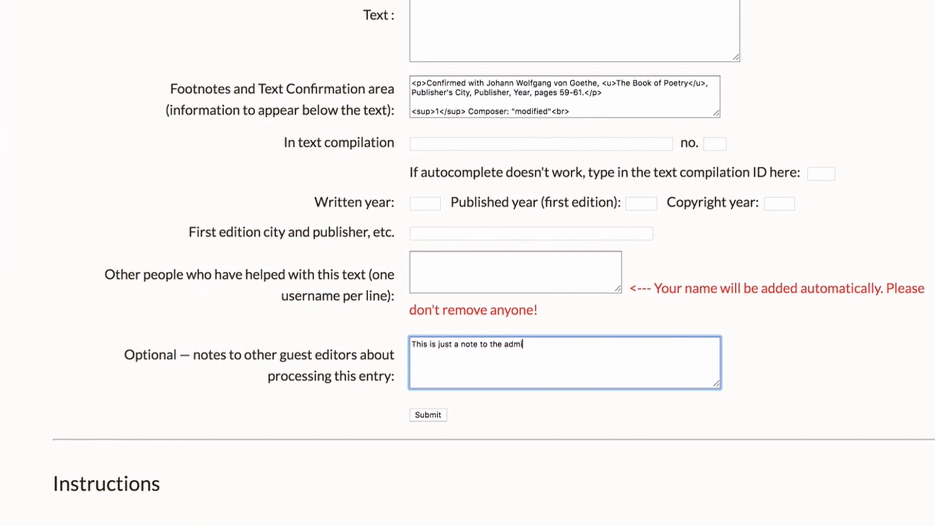
type(" need help with X Y")
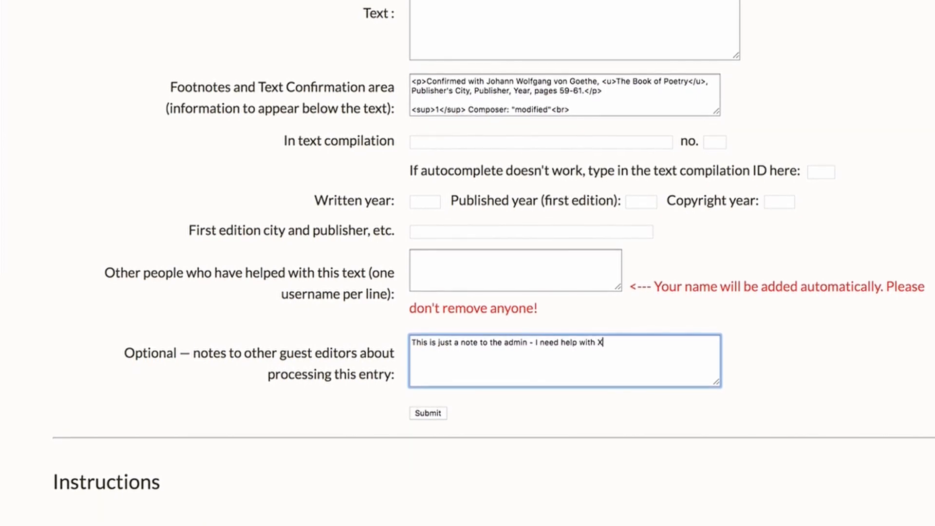
type(" Z. Thanks!")
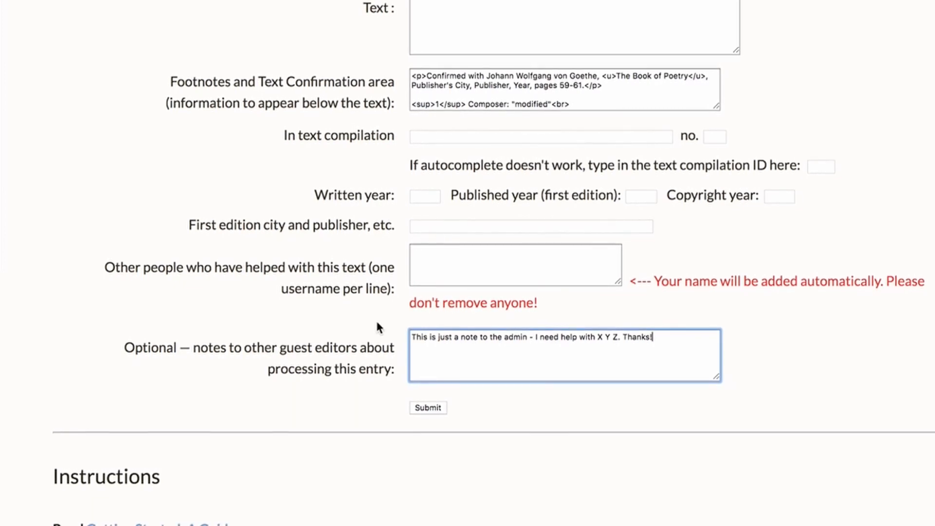
left_click(416, 408)
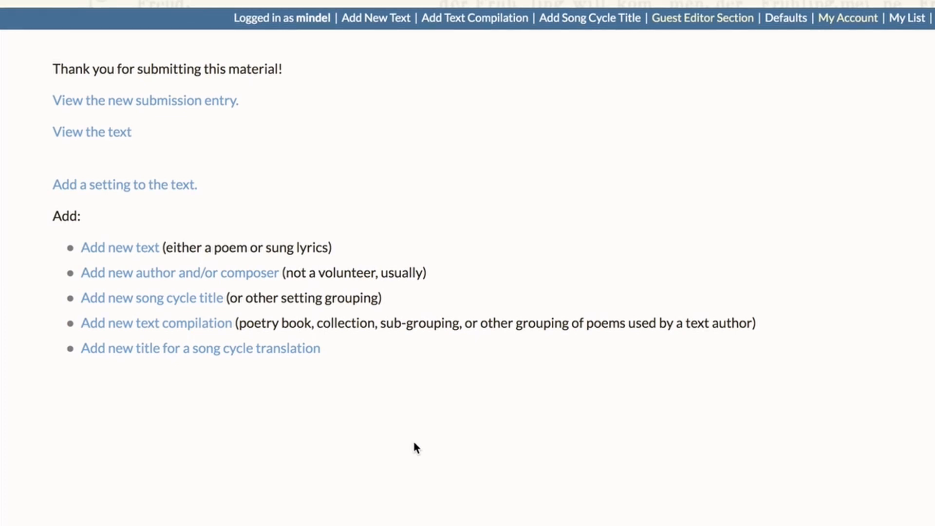
Open the new submission entry and review its field values, poem text, footnote block, admin note and marking options.
left_click(224, 105)
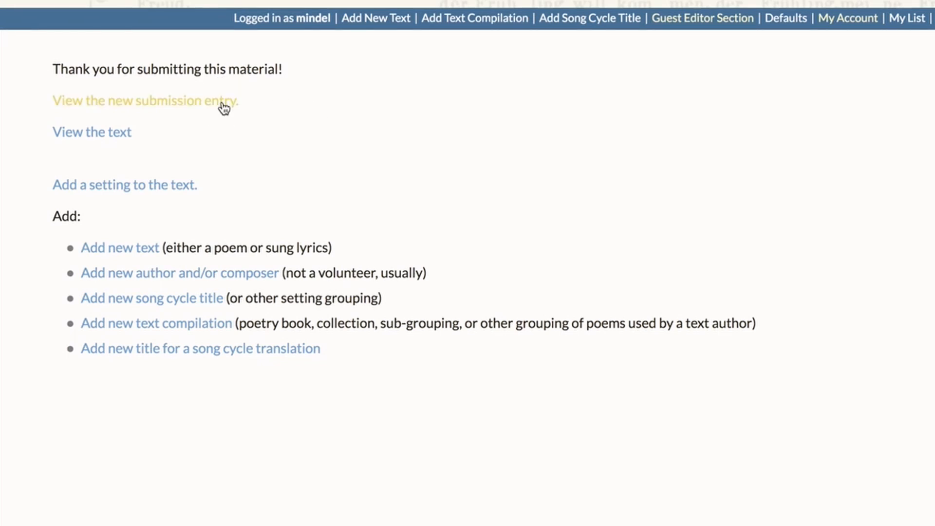
scroll(223, 108, "down", 2)
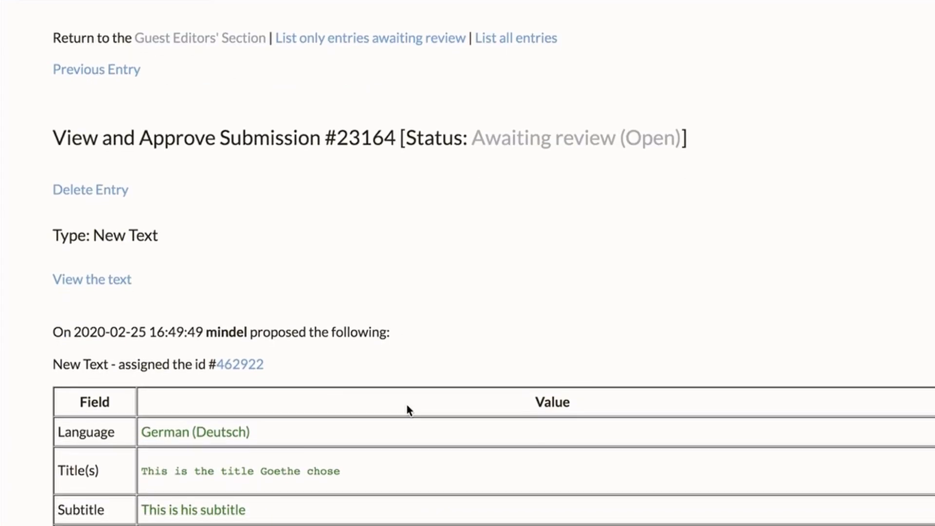
scroll(411, 417, "down", 3)
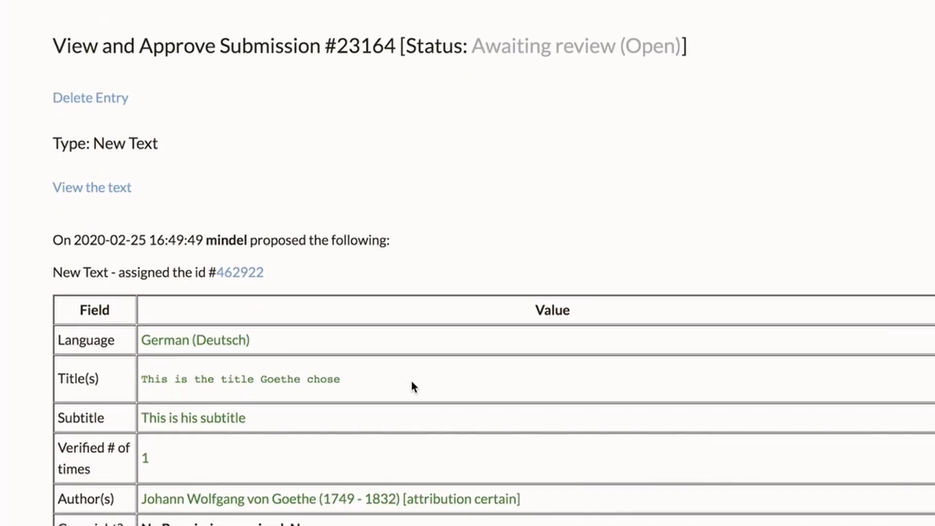
scroll(413, 375, "down", 3)
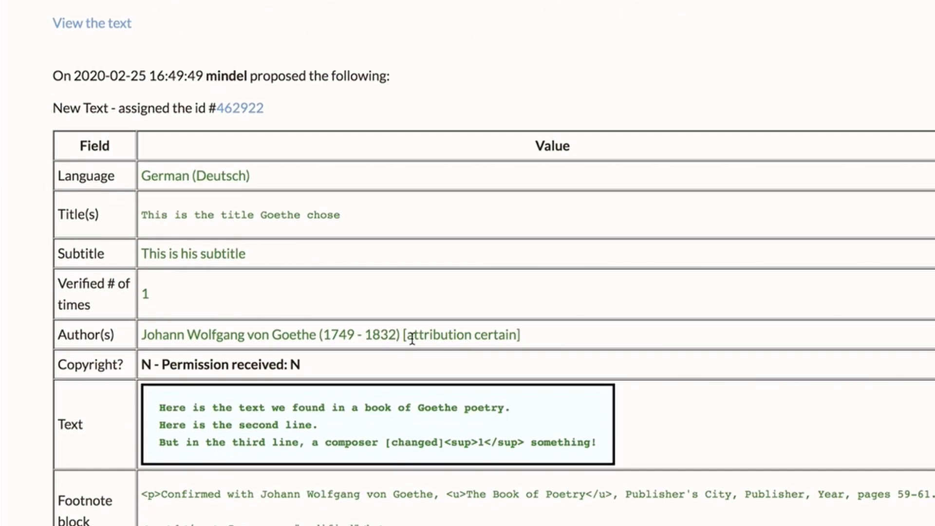
scroll(412, 327, "down", 2)
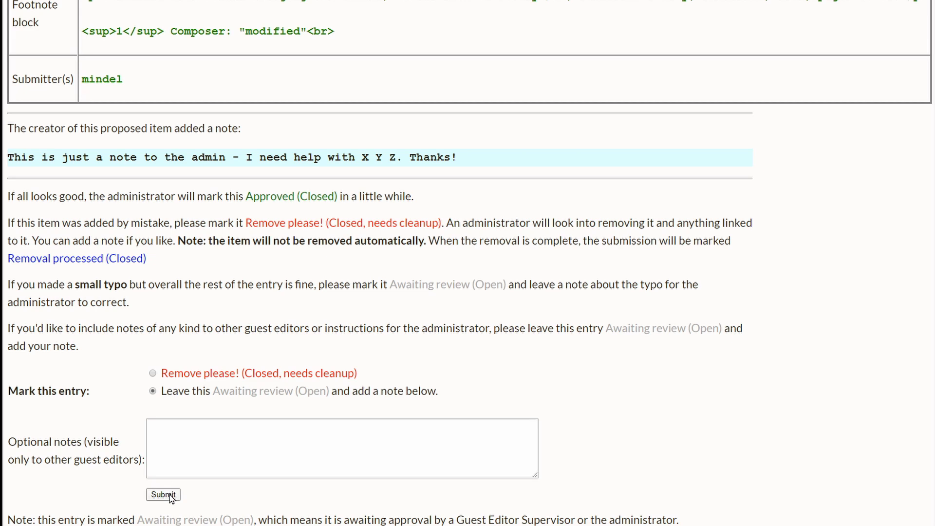
scroll(169, 497, "up", 6)
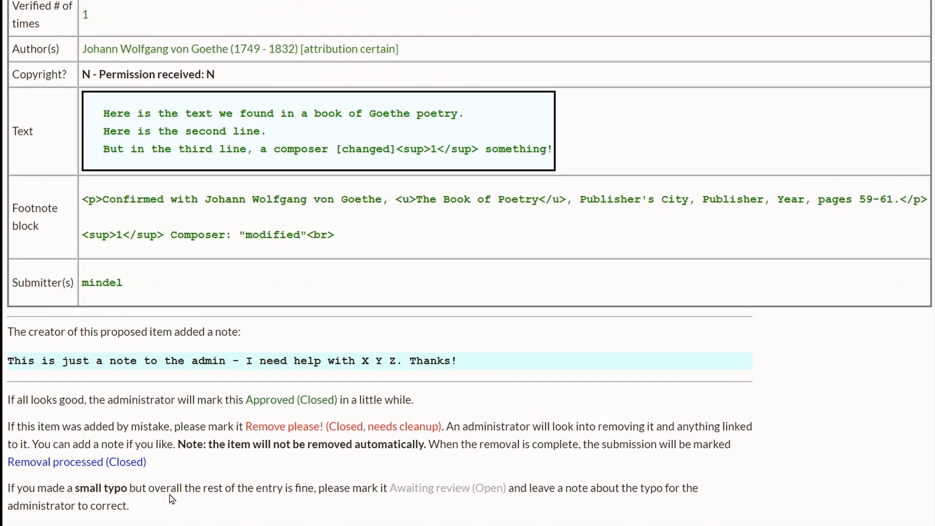